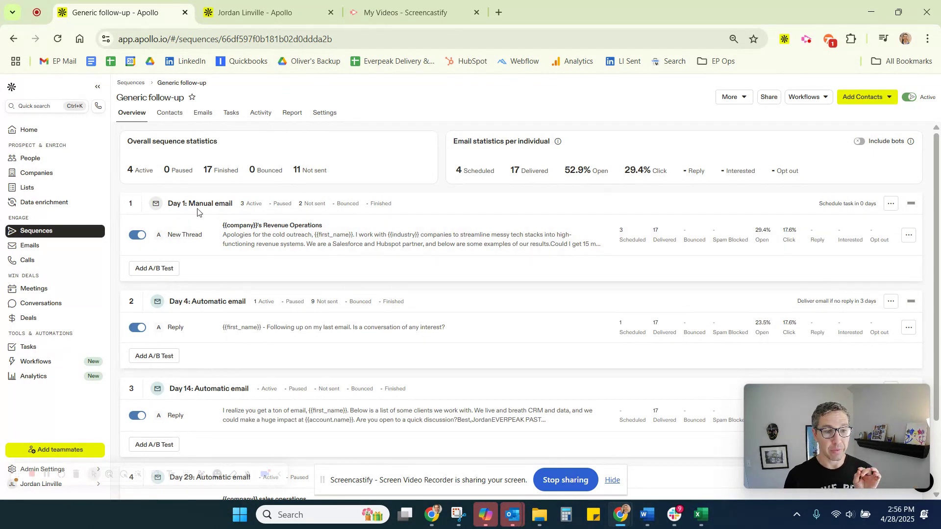
# Highlight the Day 1 manual email step's title and the company placeholder in its subject line.
pyautogui.moveTo(237, 204); pyautogui.dragTo(169, 211)
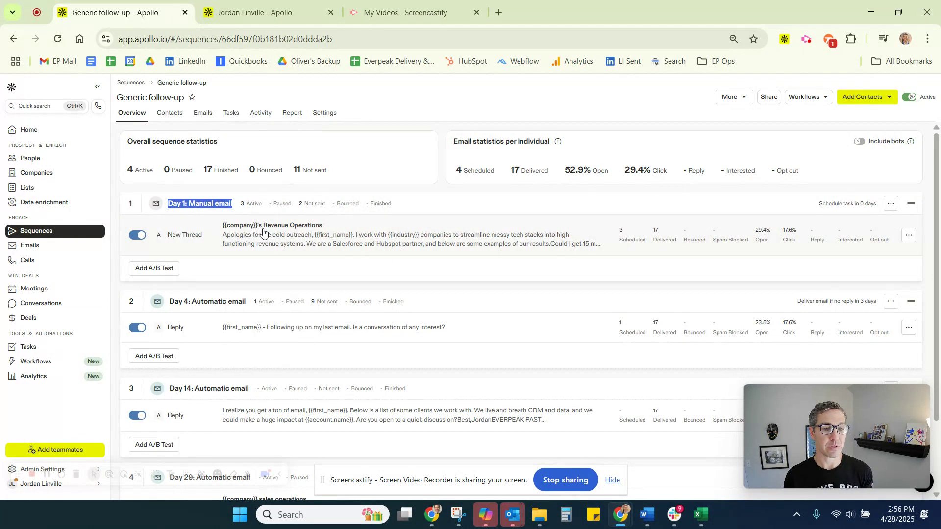
pyautogui.moveTo(263, 226); pyautogui.dragTo(223, 228)
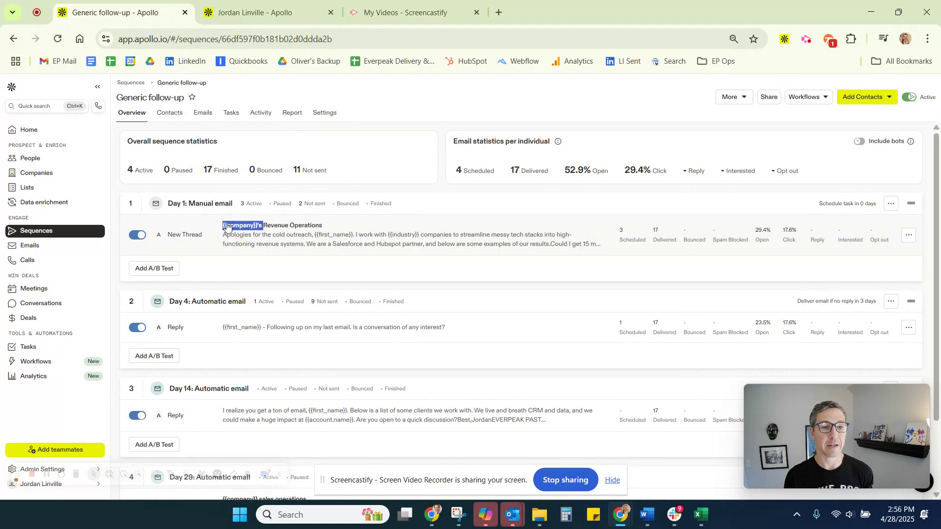
# Start adding the Everpeak Partners contact to an Apollo sequence and choose Generic follow-up as the sequence.
pyautogui.click(267, 12)
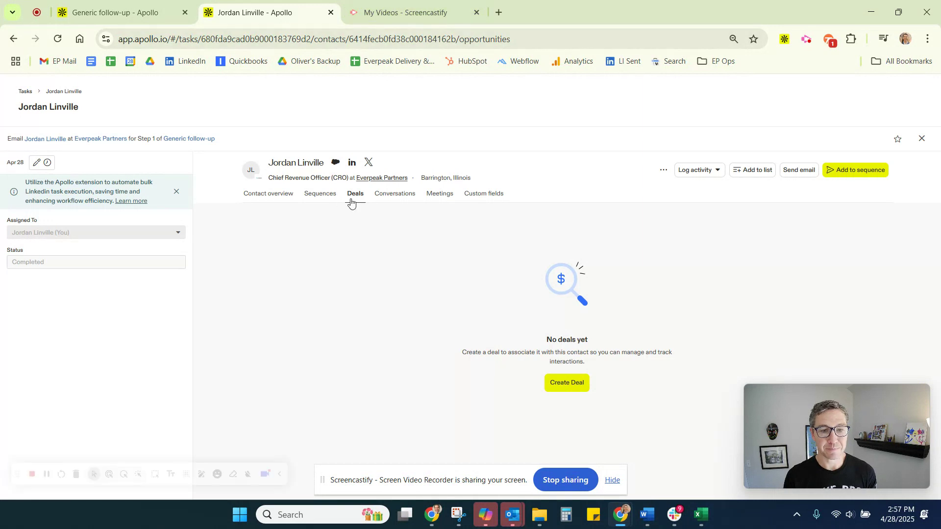
pyautogui.click(872, 177)
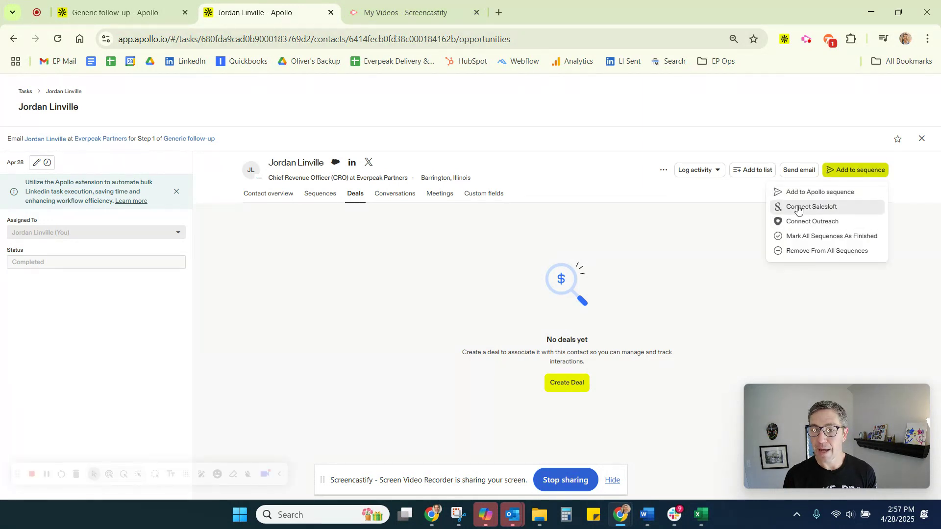
pyautogui.click(799, 193)
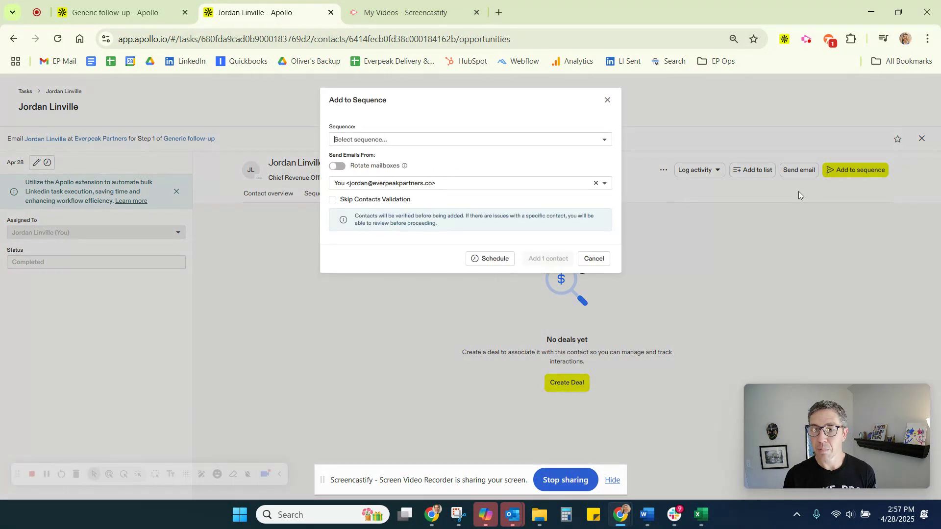
pyautogui.click(416, 131)
pyautogui.write('generi')
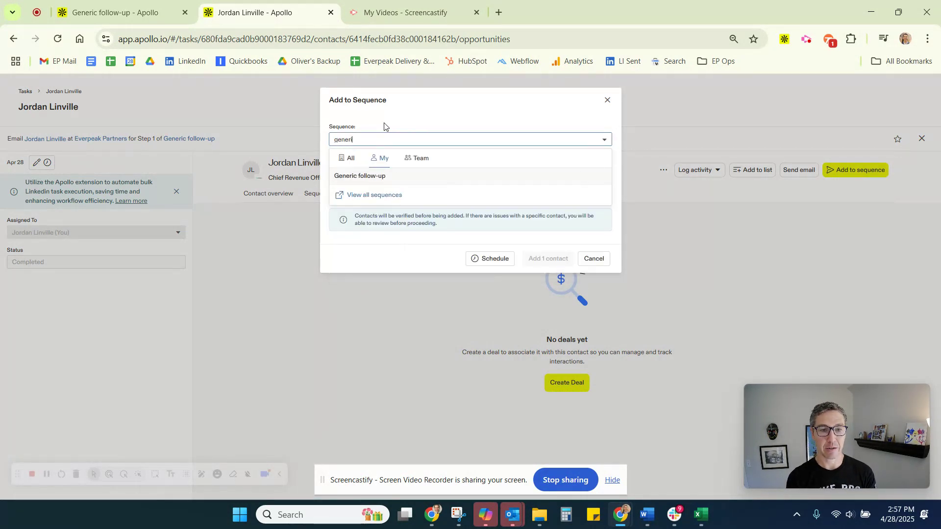
pyautogui.click(382, 183)
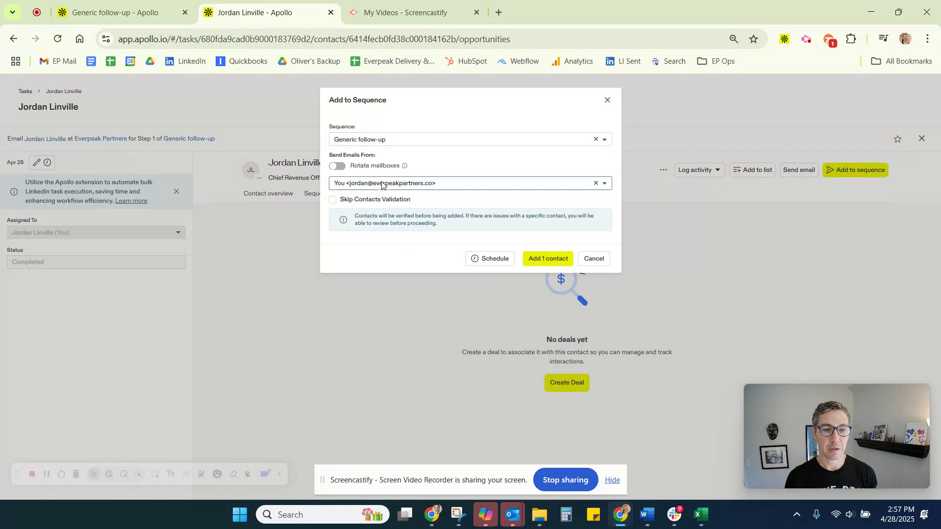
# Add the contact to the sequence, including the group of people that finished other sequences in the review.
pyautogui.click(551, 259)
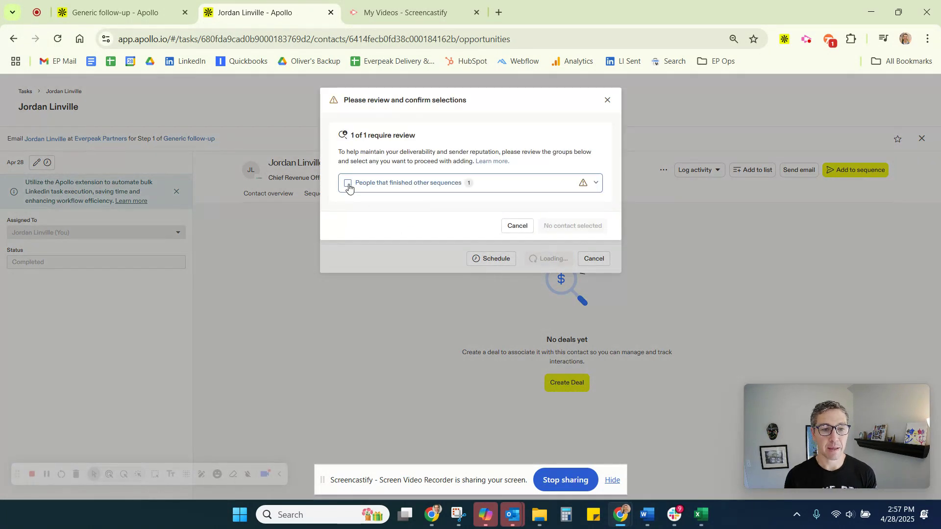
pyautogui.click(347, 184)
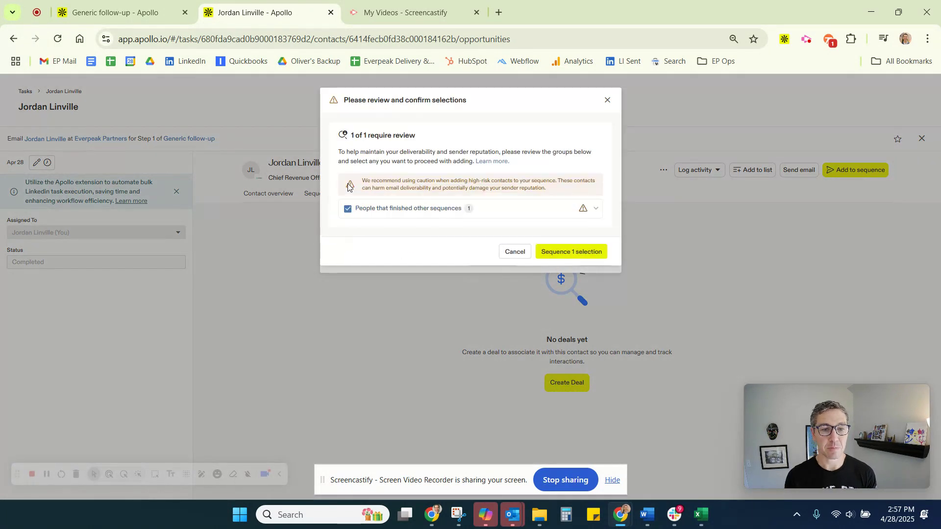
pyautogui.click(567, 258)
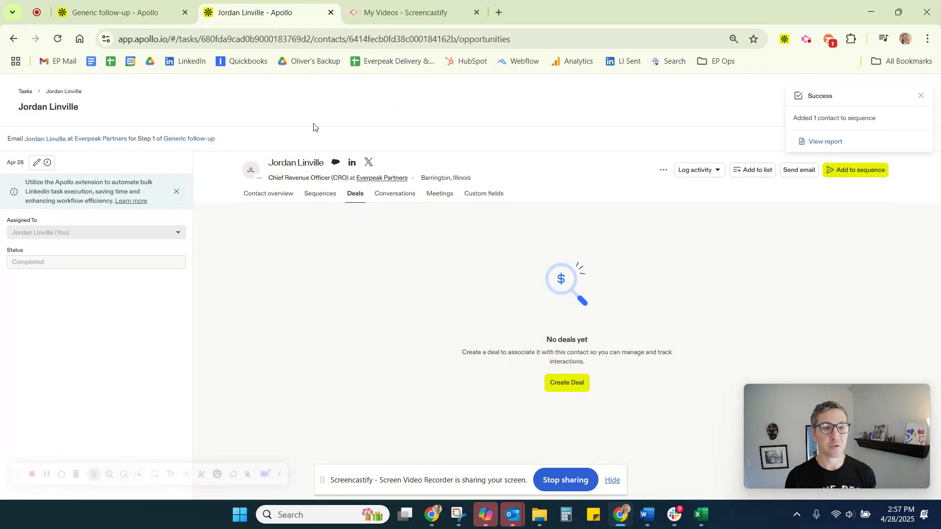
# Go to the task list and open the contact's email task for step 1 of Generic follow-up.
pyautogui.click(116, 8)
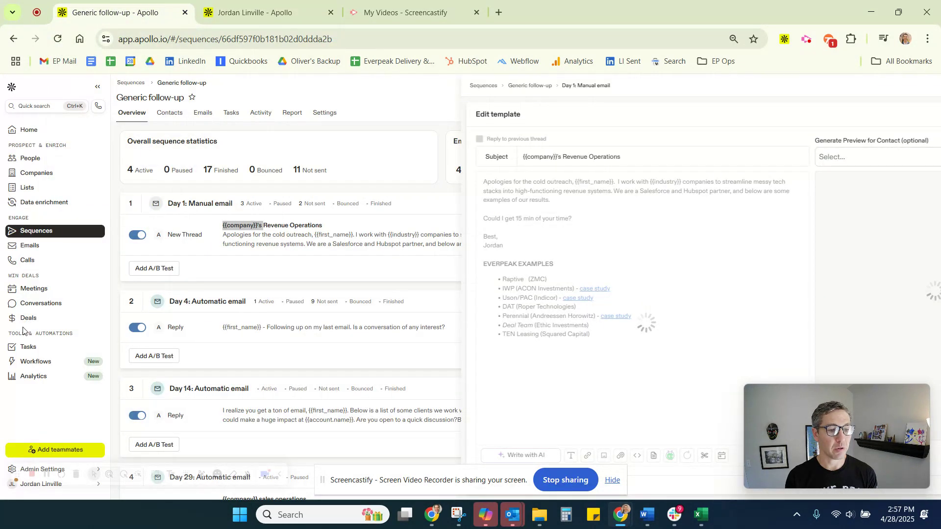
pyautogui.click(31, 347)
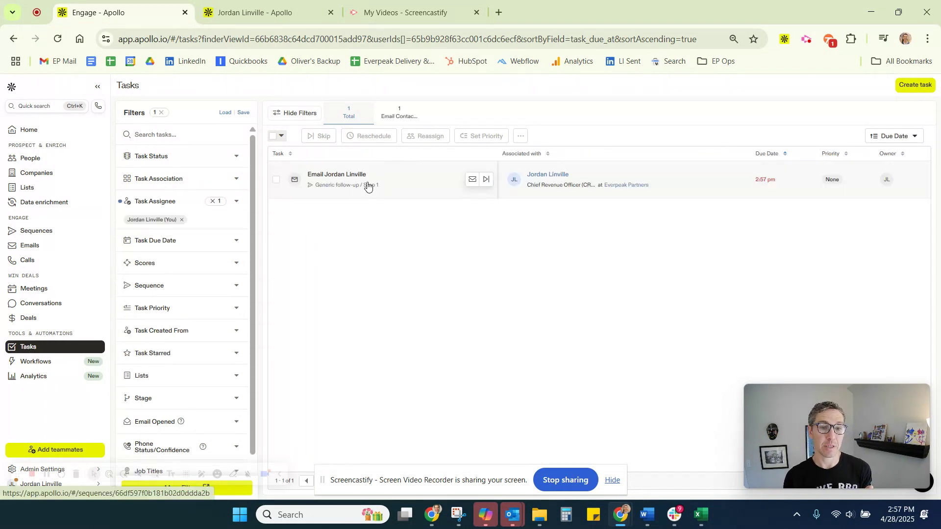
pyautogui.click(367, 185)
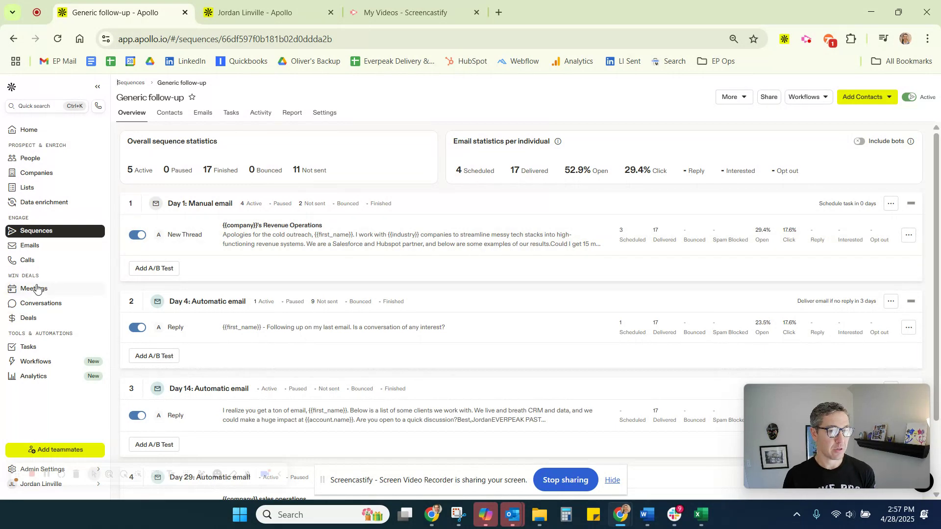
pyautogui.click(31, 347)
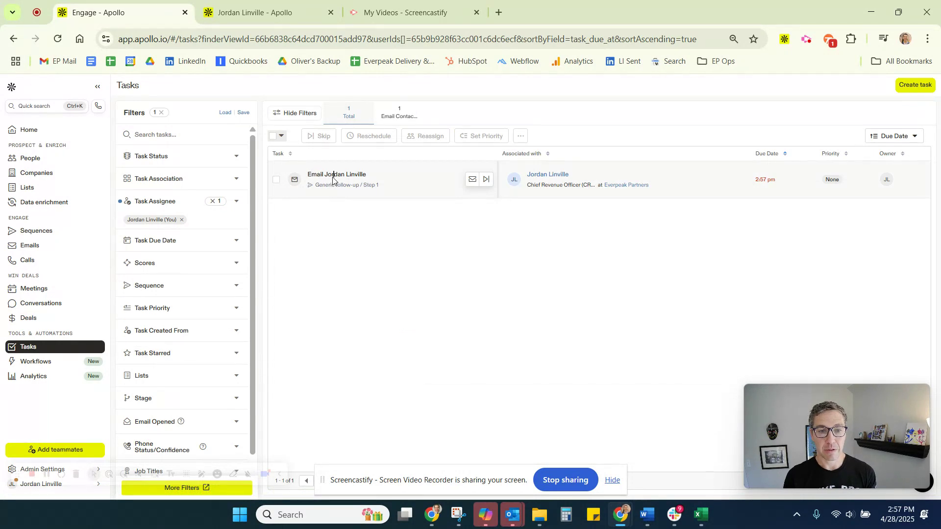
pyautogui.click(333, 180)
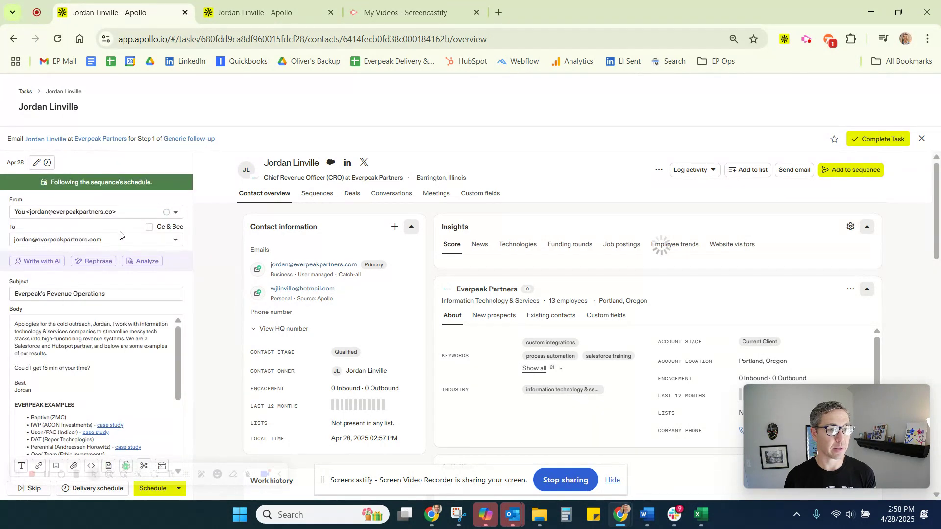
# Replace the opening paragraph of the email body with "Great to meet you last wek!", keeping the request for 15 minutes.
pyautogui.click(56, 355)
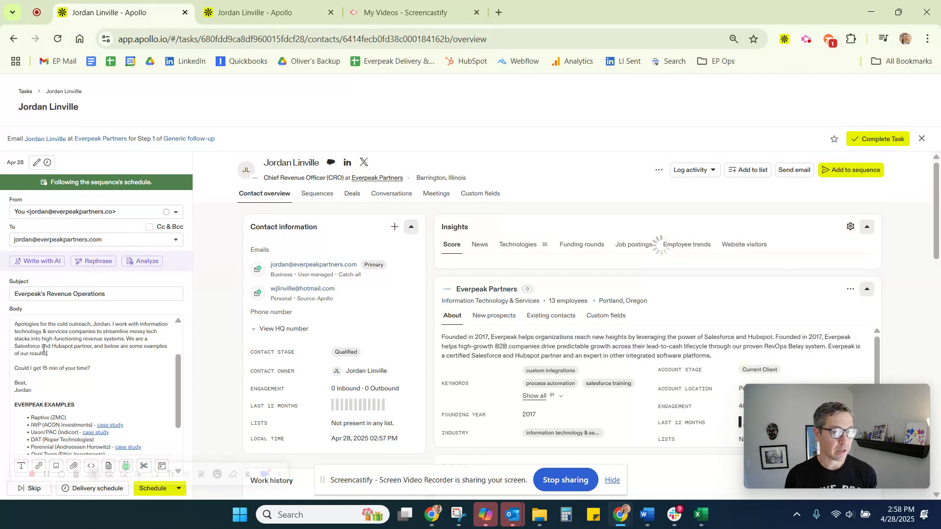
pyautogui.scroll(-2, 24, 338)
pyautogui.tripleClick(40, 328)
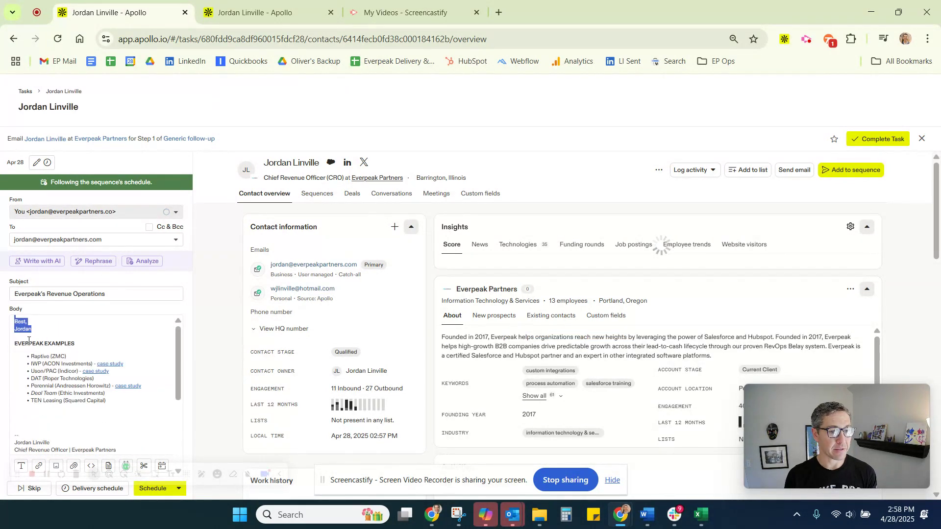
pyautogui.scroll(1, 30, 354)
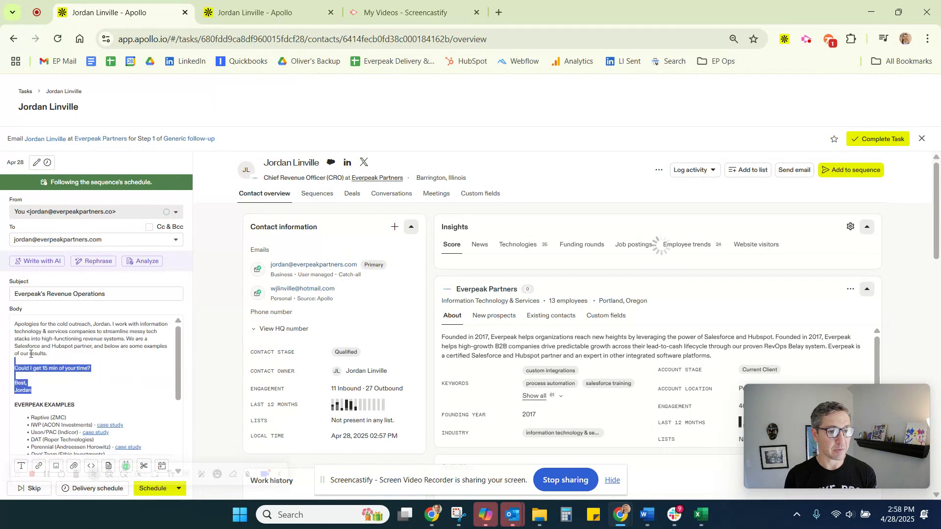
pyautogui.click(56, 353)
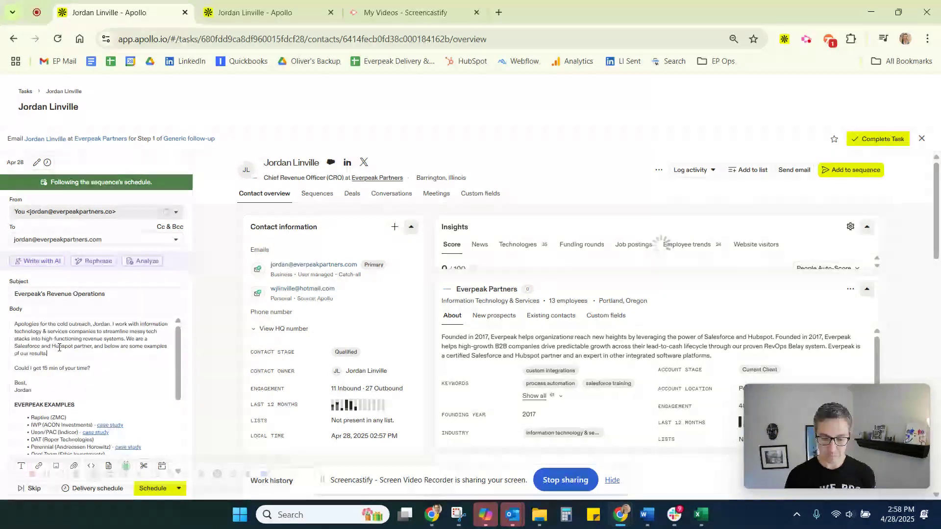
pyautogui.tripleClick(58, 347)
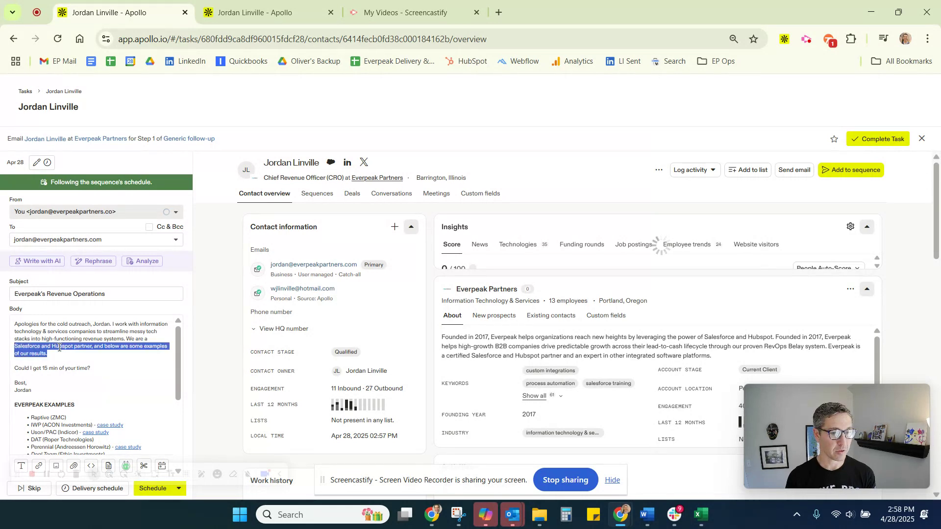
pyautogui.hotkey('shift', 'Up')
pyautogui.hotkey('shift', 'Up')
pyautogui.hotkey('shift', 'Up')
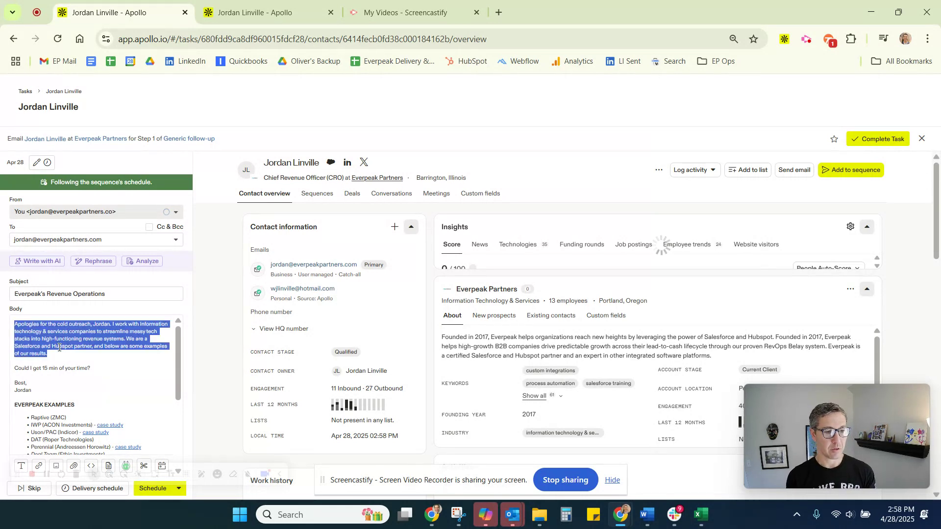
pyautogui.write('G')
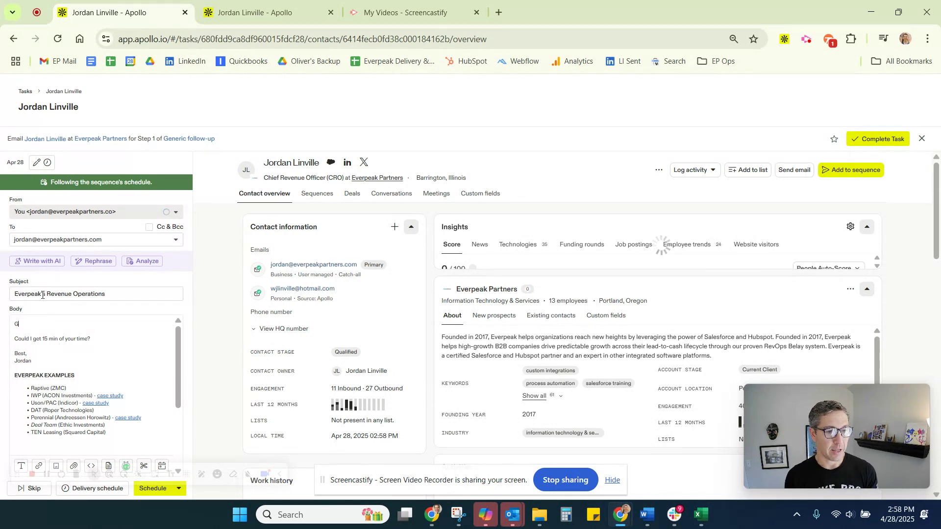
pyautogui.write('reat to meet you last wek')
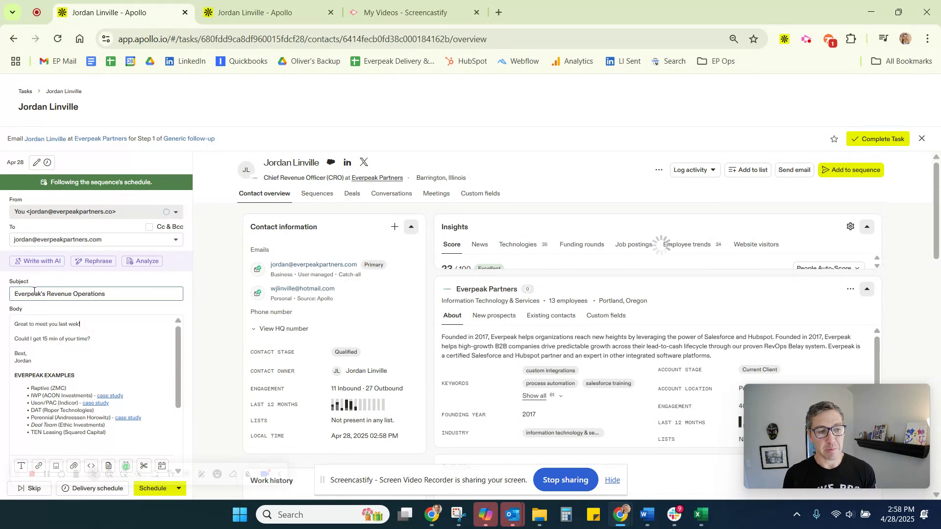
pyautogui.write('!')
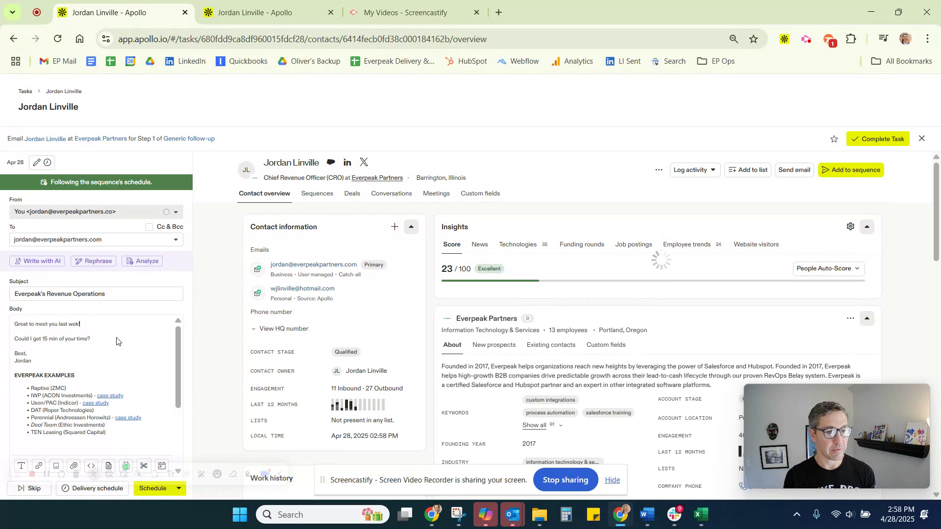
# Schedule the personalized email, check the contact's other open task page and return to this email task.
pyautogui.click(154, 490)
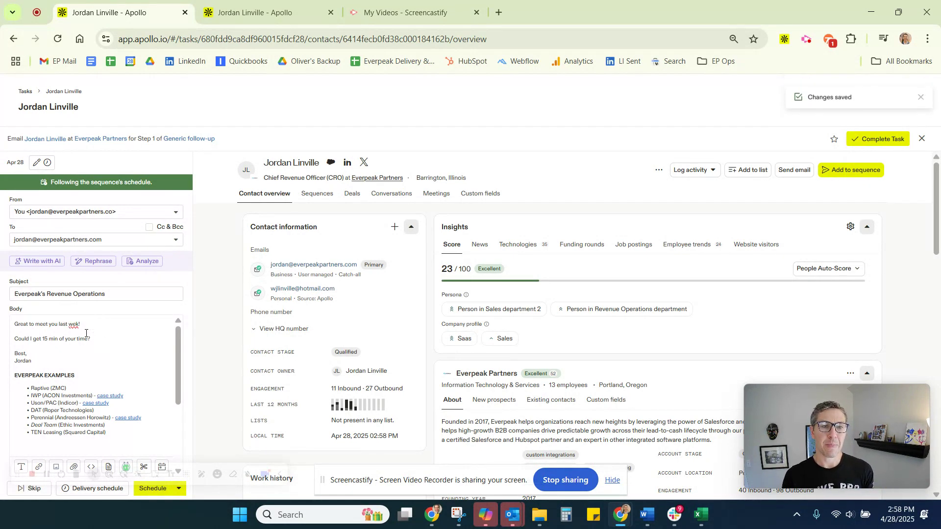
pyautogui.click(240, 14)
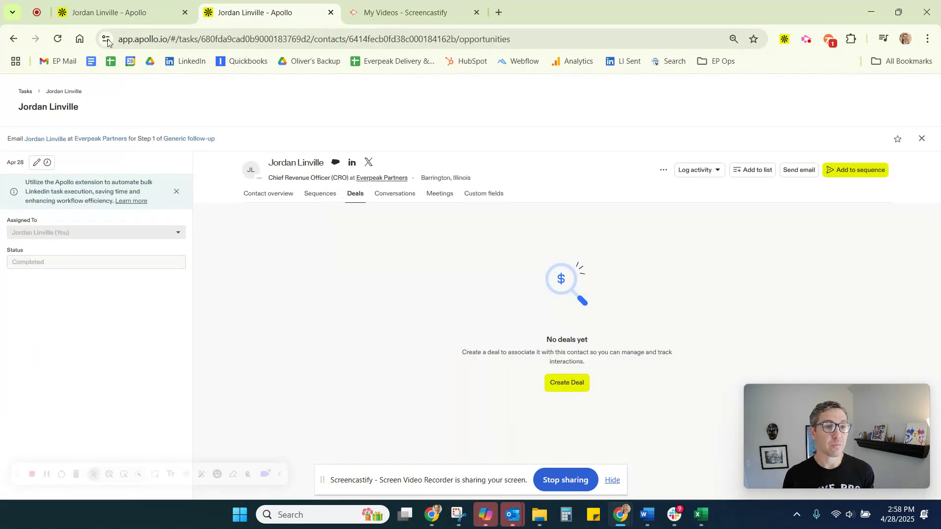
pyautogui.click(108, 13)
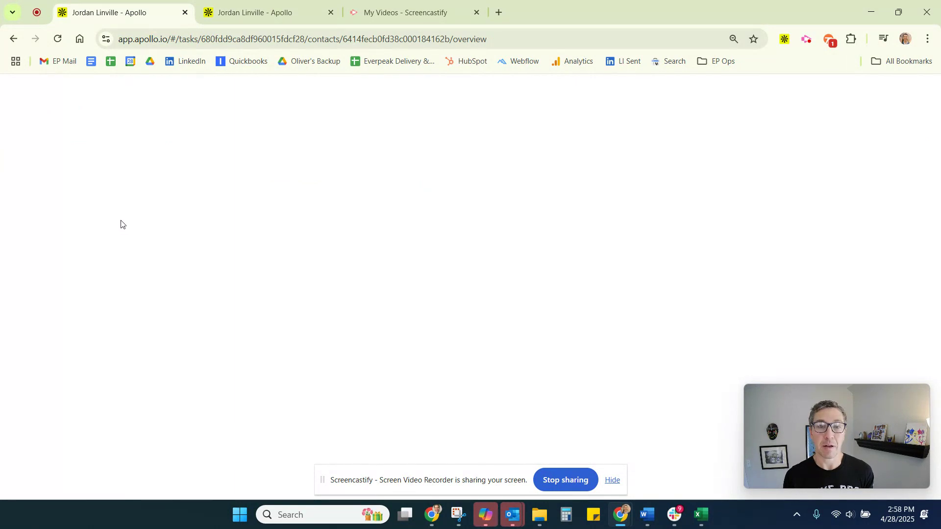